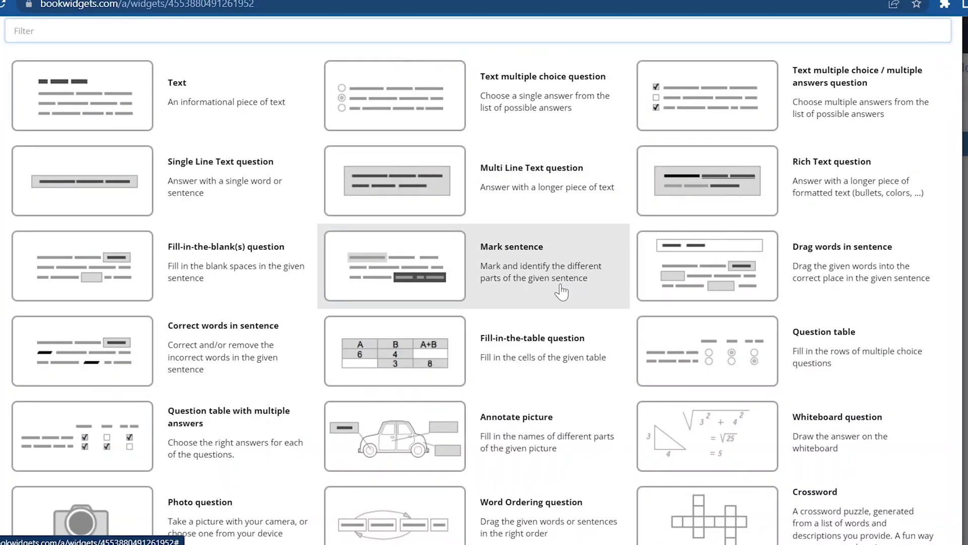
- Scroll down and back up through the BookWidgets question-type list
scroll(561, 291, down, 2)
scroll(554, 292, up, 3)
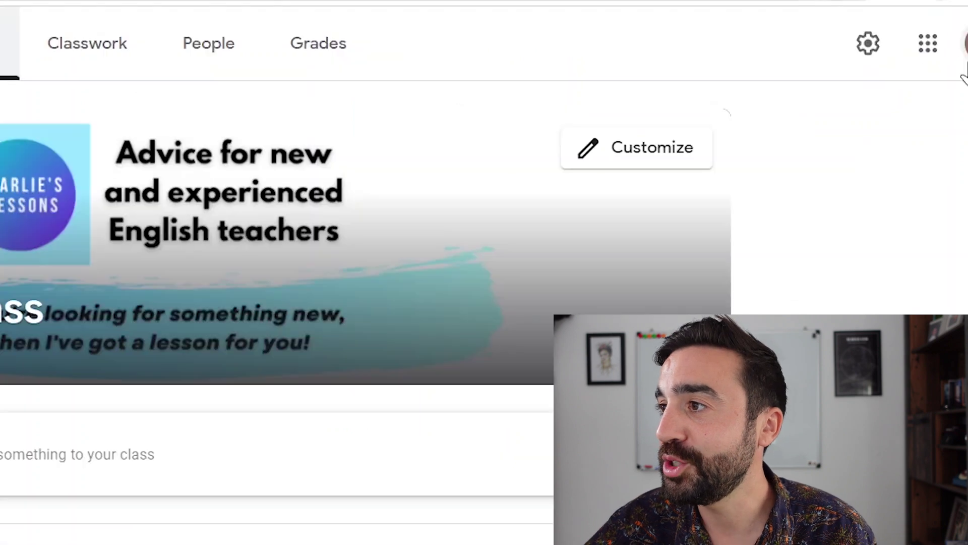
- Browse the class's Classwork, People and Grades pages, ending back on People
click(936, 49)
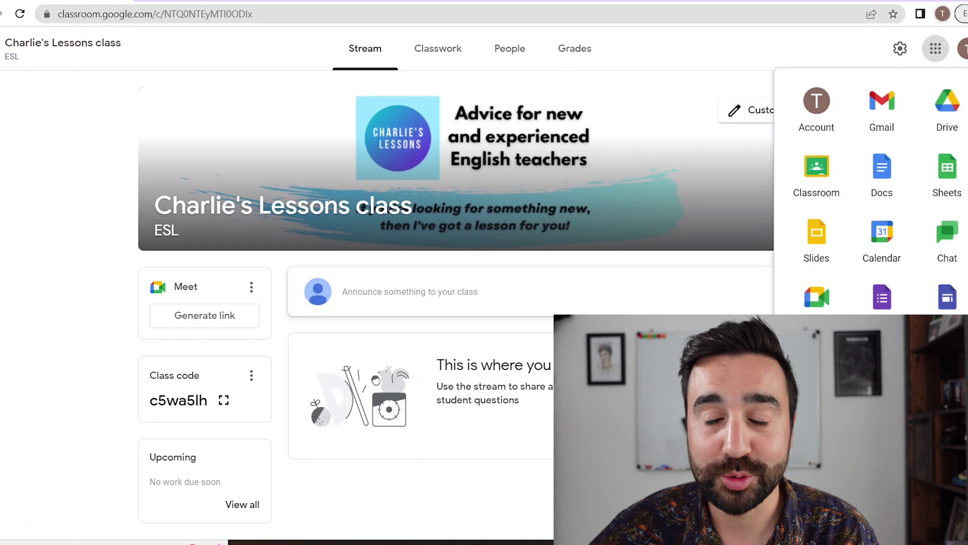
click(442, 56)
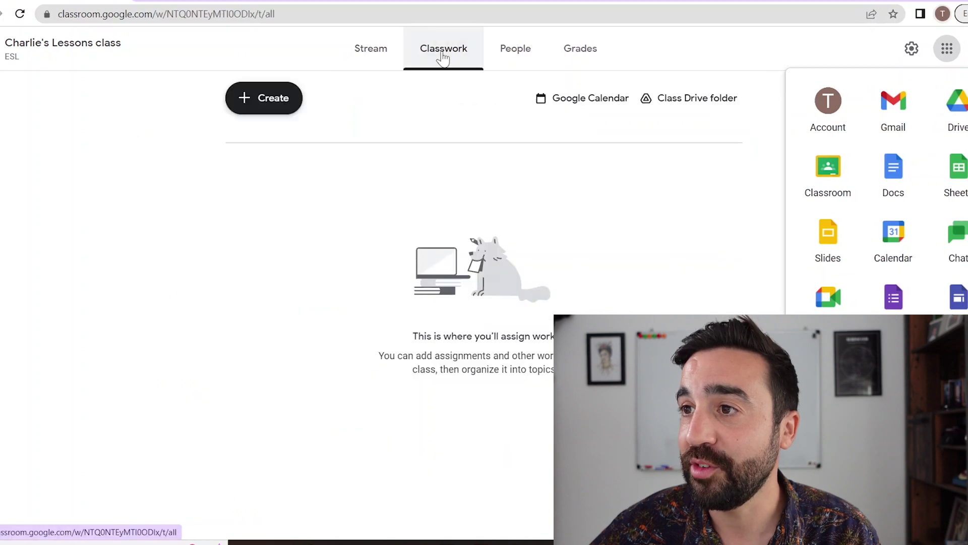
click(527, 60)
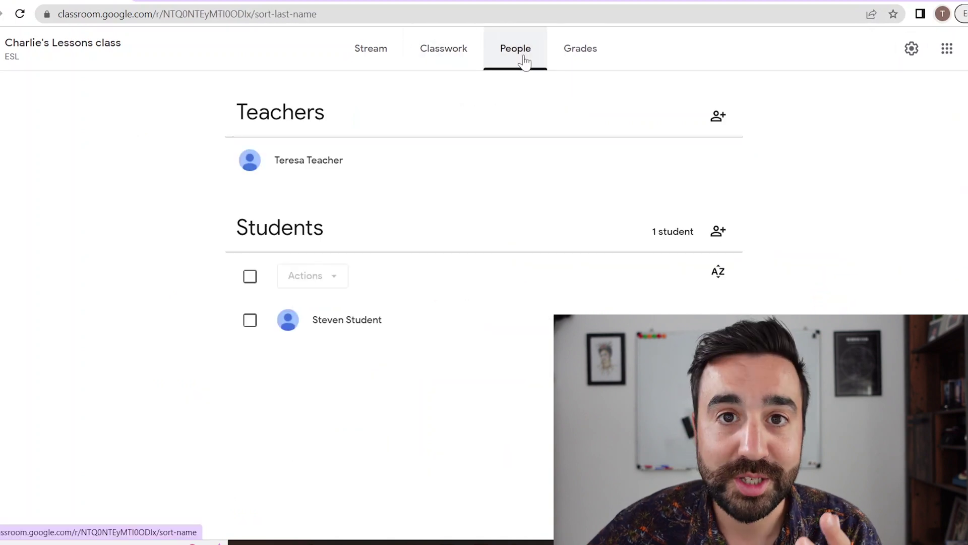
click(550, 54)
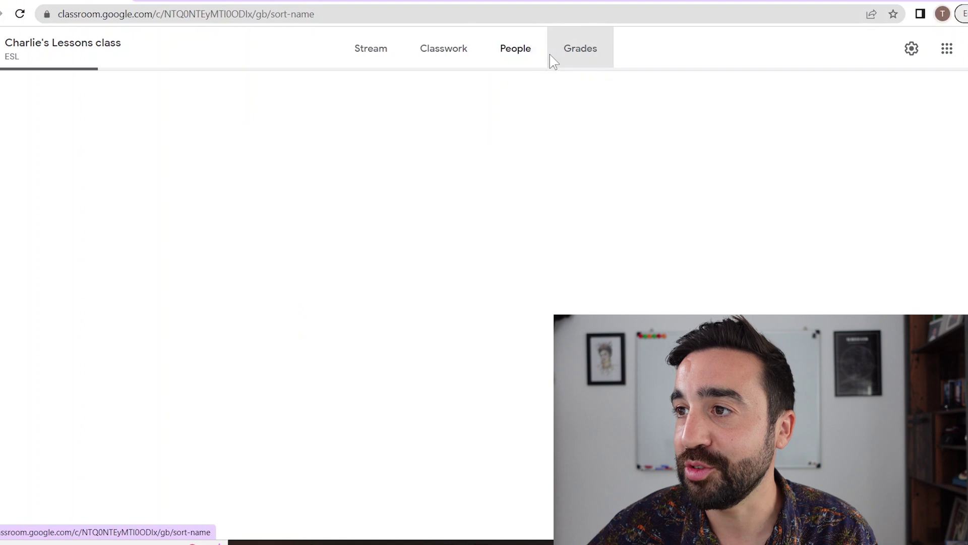
click(516, 56)
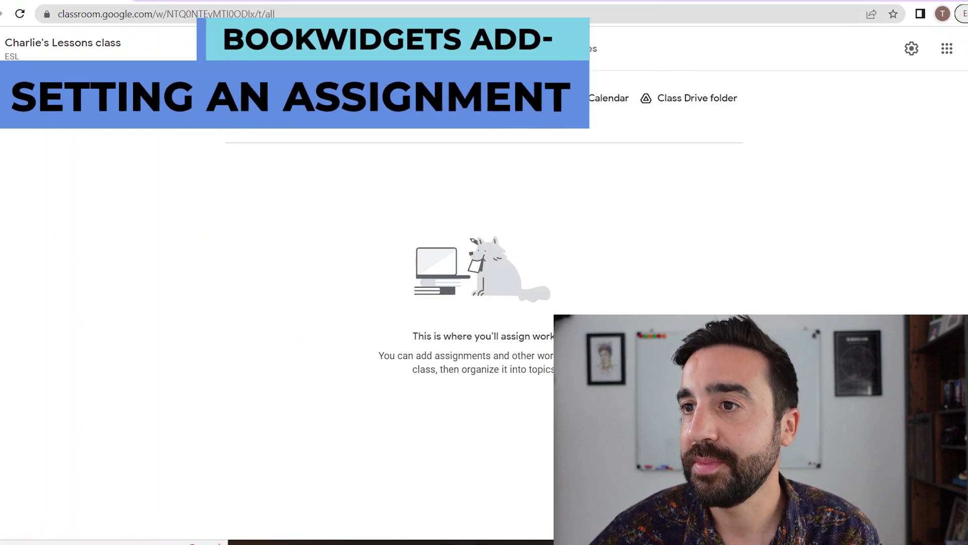
- Create a new assignment and attach a newly built BookWidgets widget to it
click(263, 101)
click(285, 137)
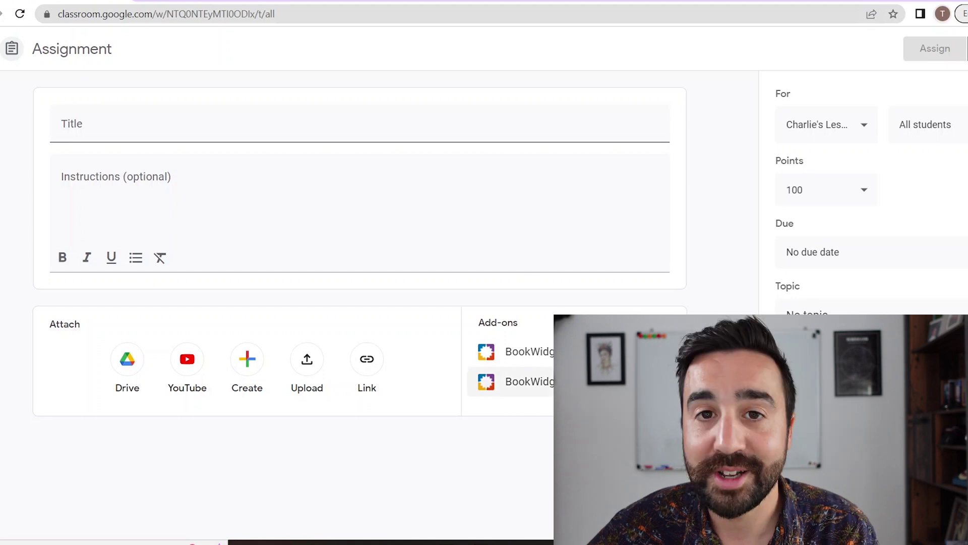
click(509, 381)
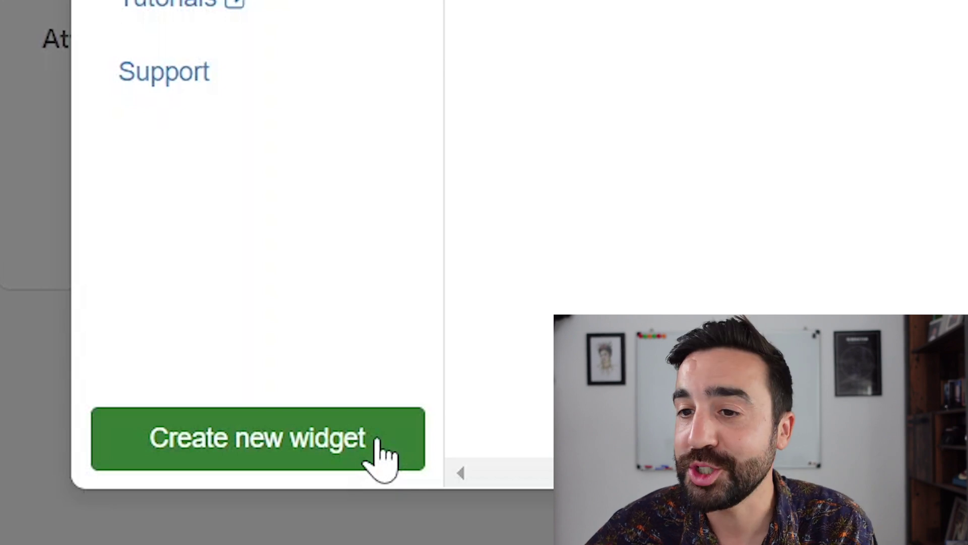
click(382, 453)
click(889, 95)
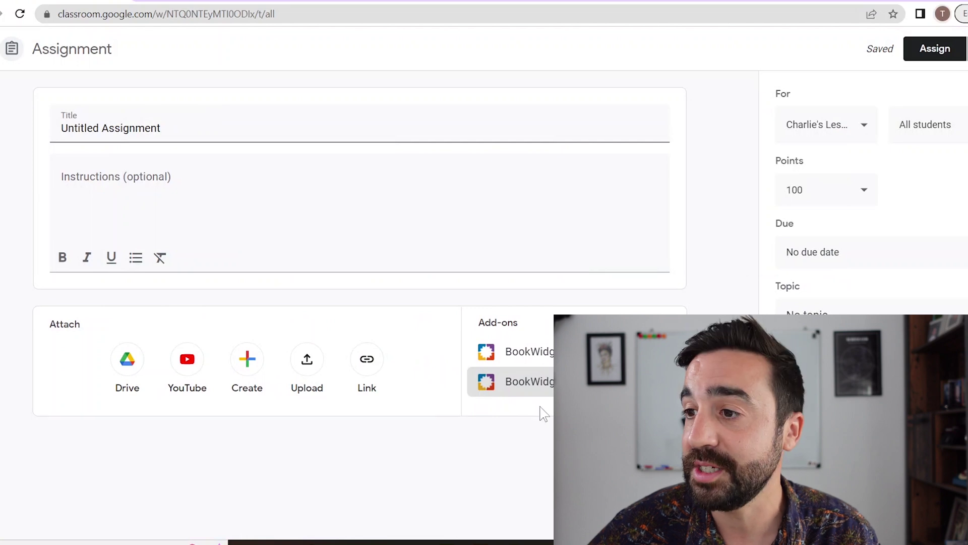
click(548, 382)
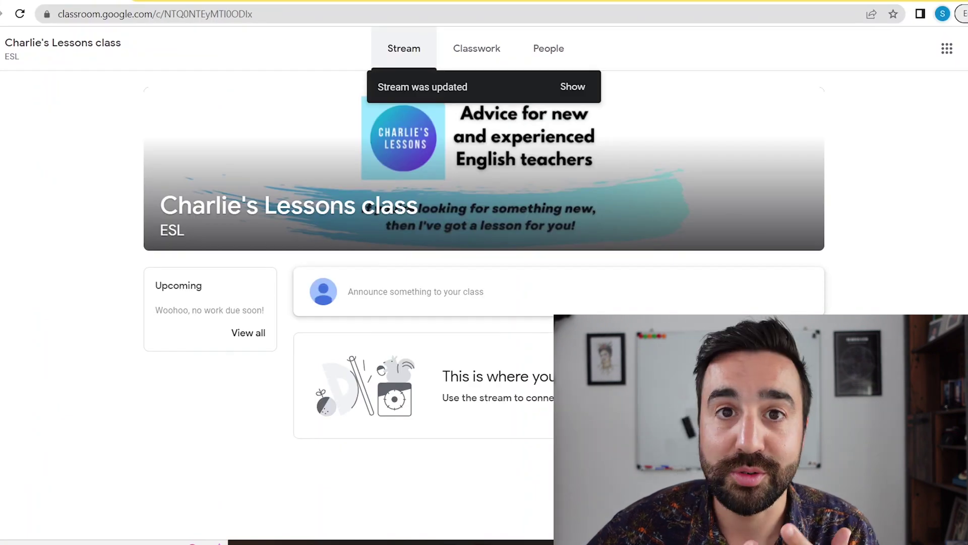
- Show the newly posted assignment, then open Prepositions from the Classwork page
click(590, 90)
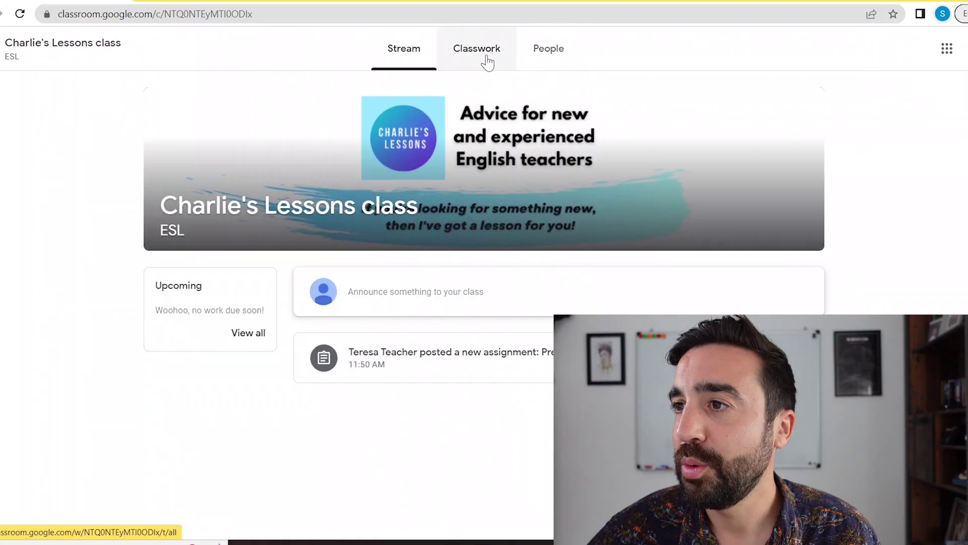
click(484, 60)
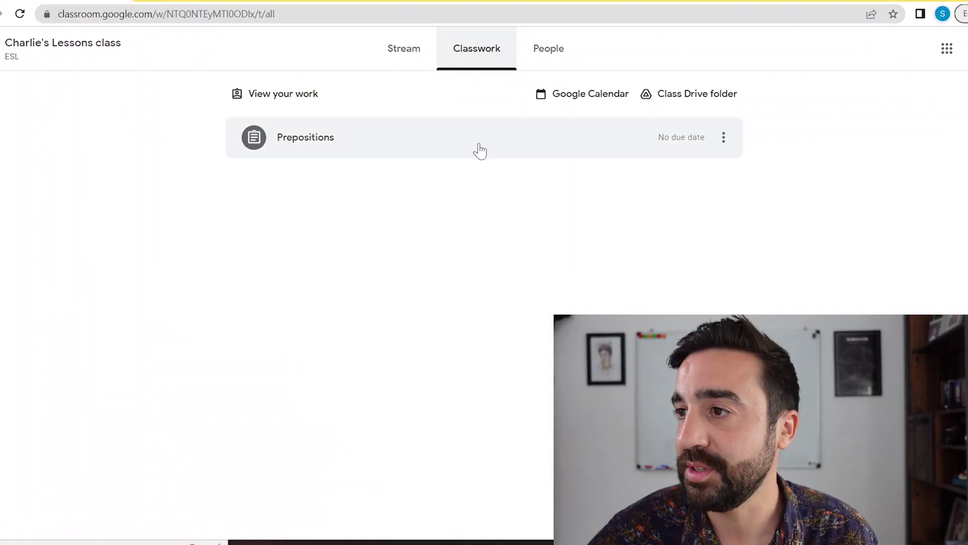
click(480, 150)
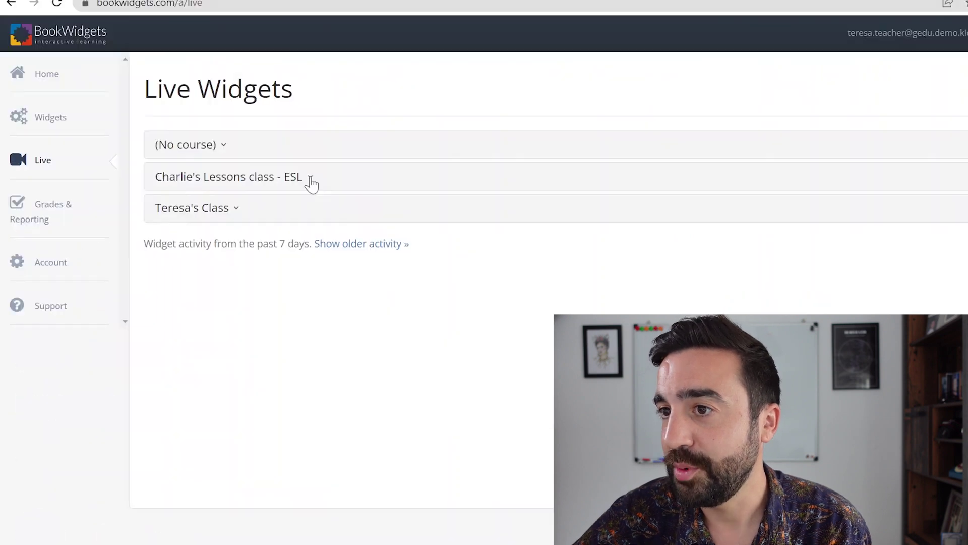
- Open the Prepositions live results under Charlie's Lessons class - ESL
click(310, 182)
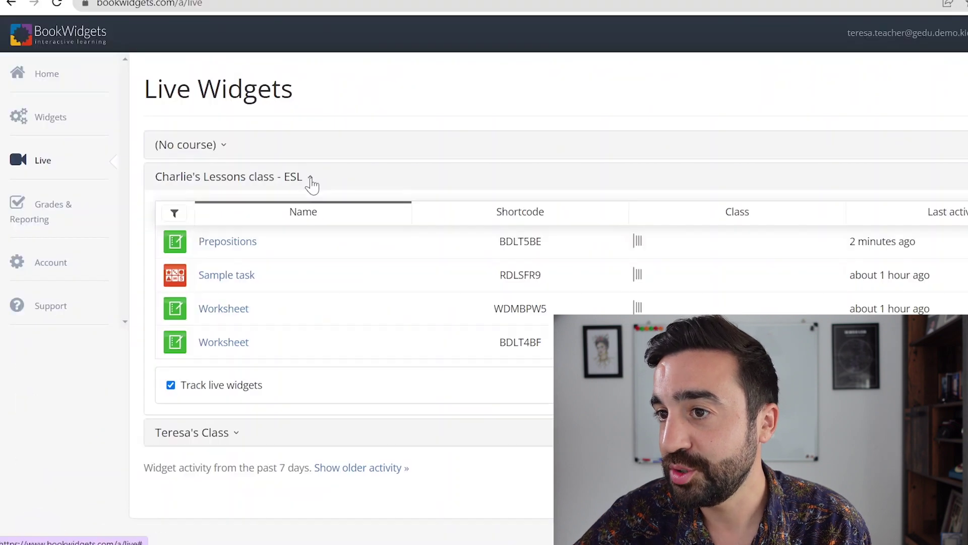
click(241, 244)
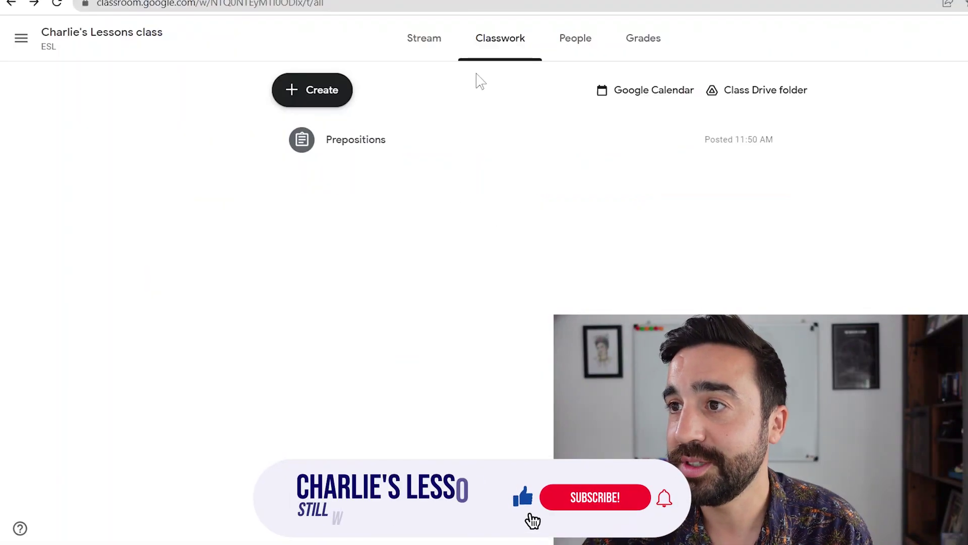
- Open the student's turned-in Prepositions submission for grading
click(458, 162)
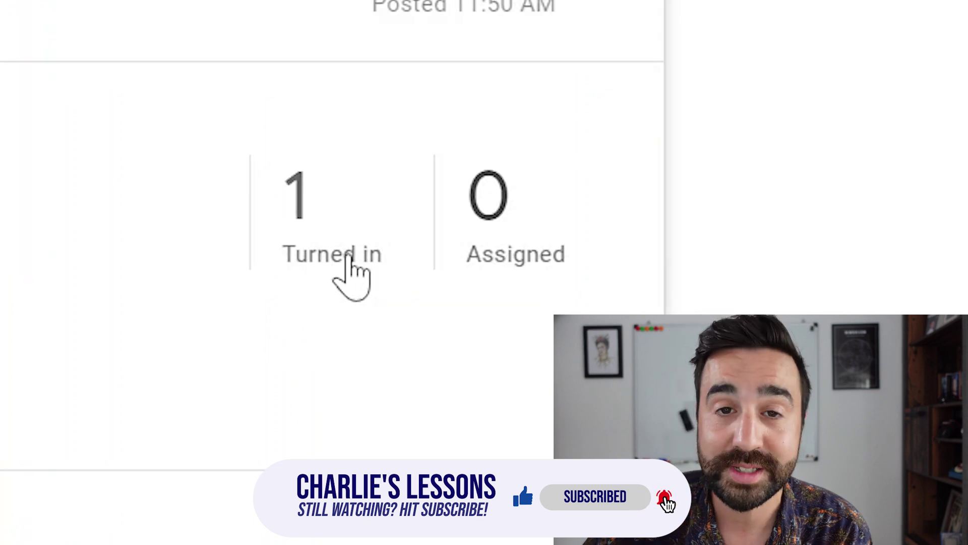
click(336, 255)
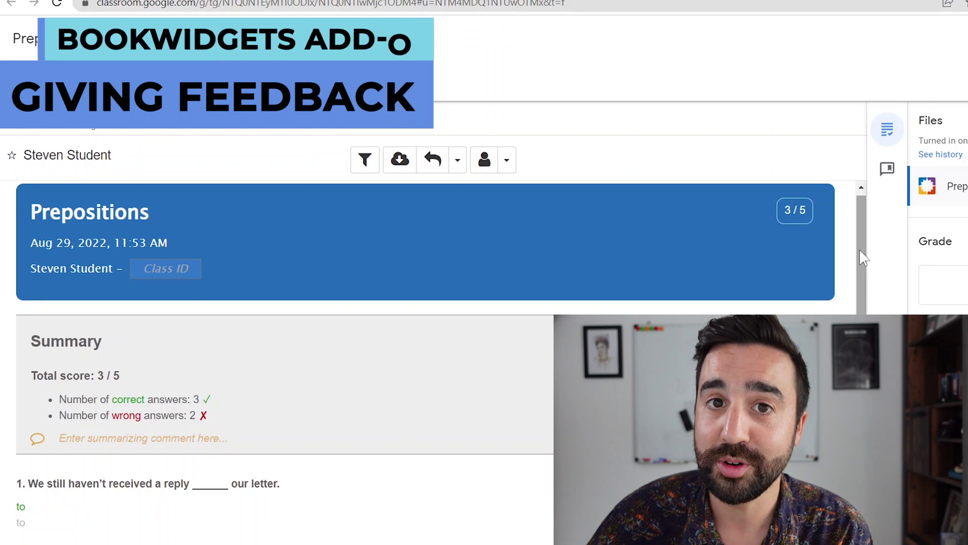
drag(861, 251, 860, 278)
scroll(857, 285, down, 7)
- Comment 'happy with something' on question 3 and add summary 'Well done, let's try and get 4 next time'
click(120, 325)
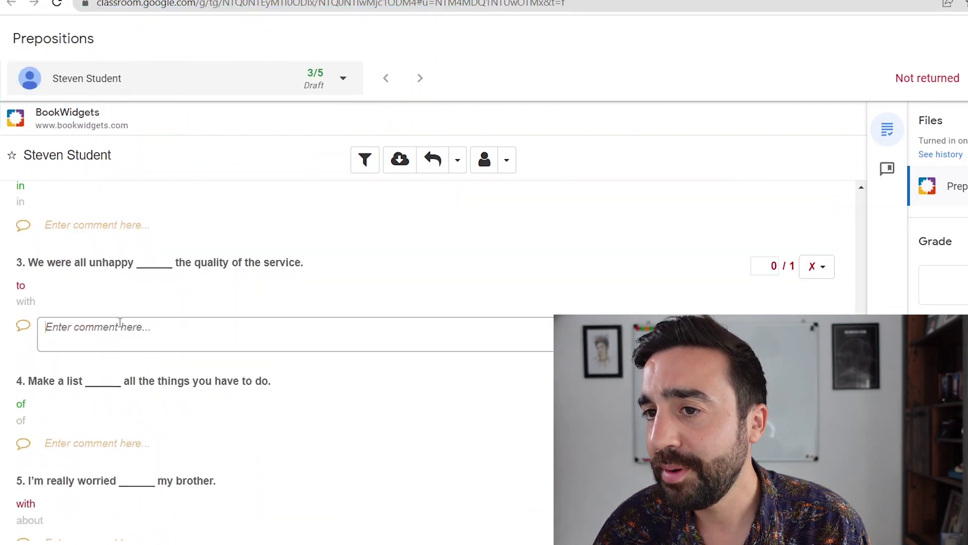
text(happy with some)
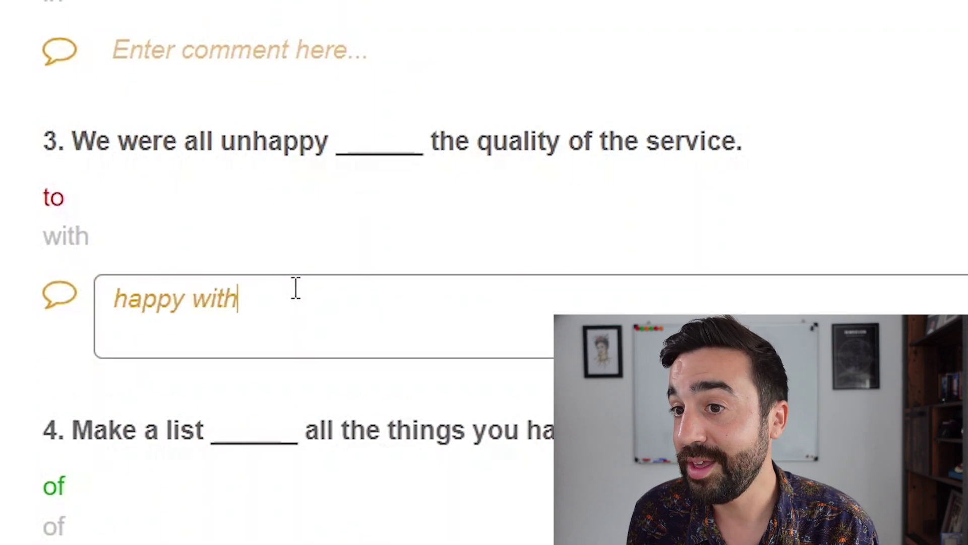
text(thing)
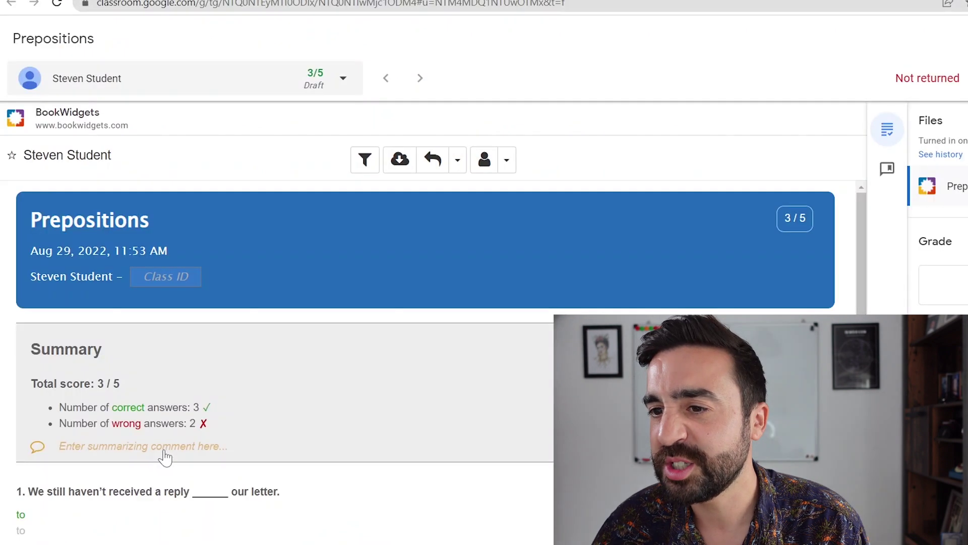
click(165, 449)
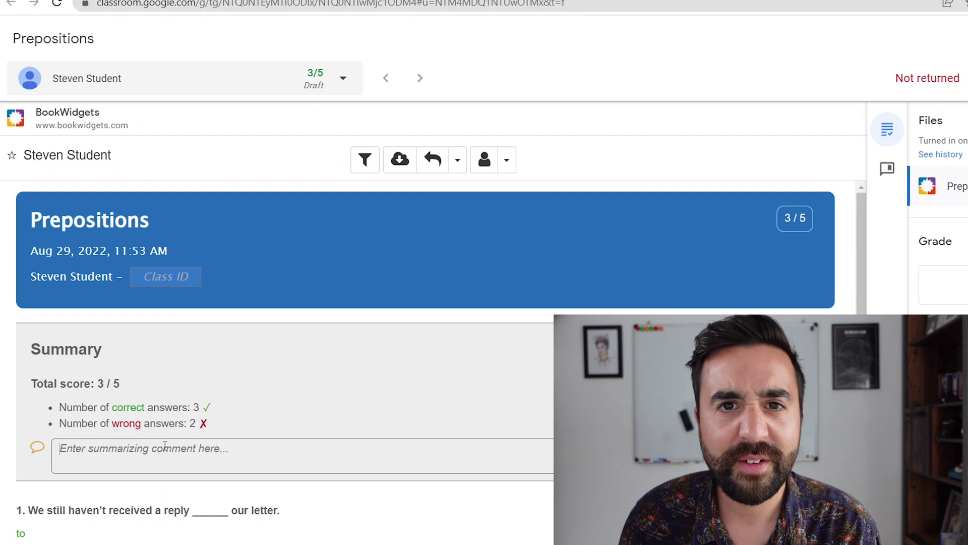
text(Wel)
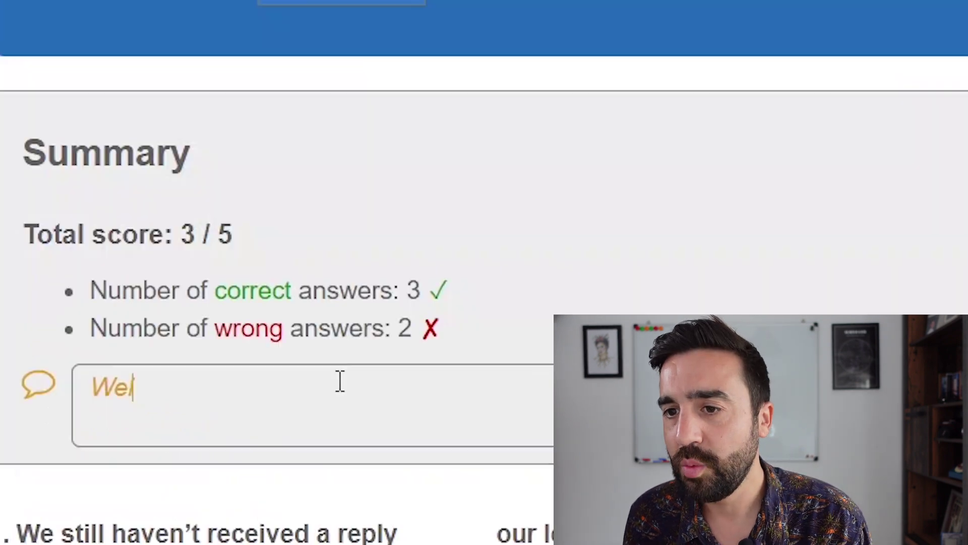
text(l done, let)
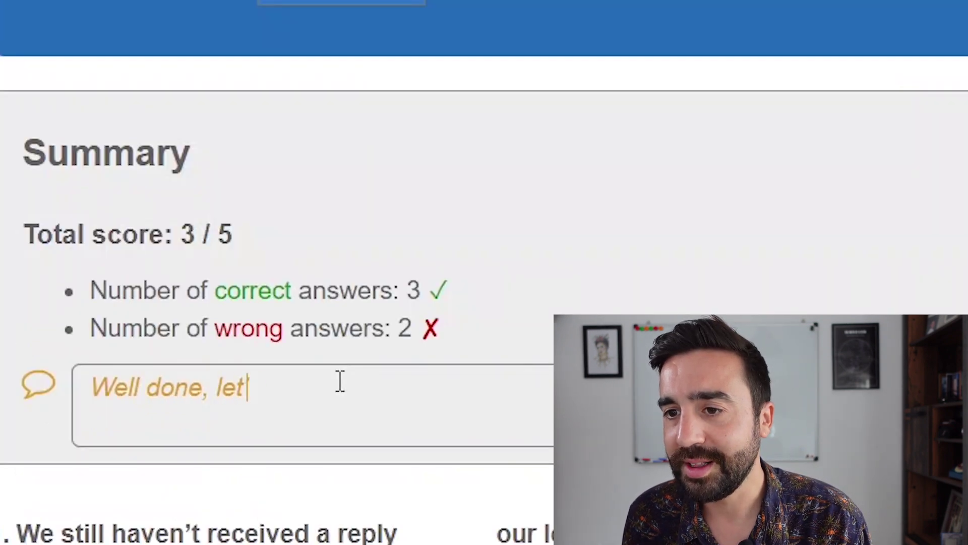
text('s try and get 4 next t)
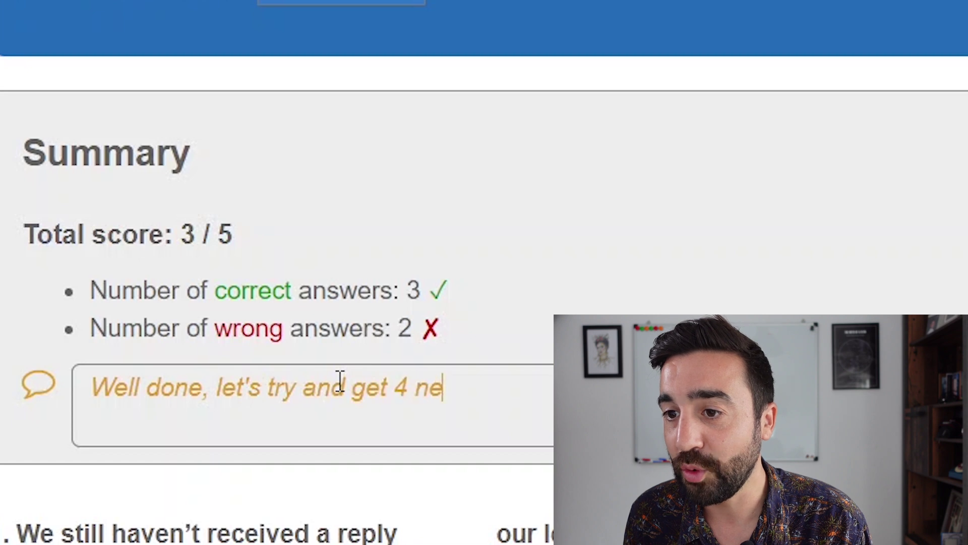
text(ime!)
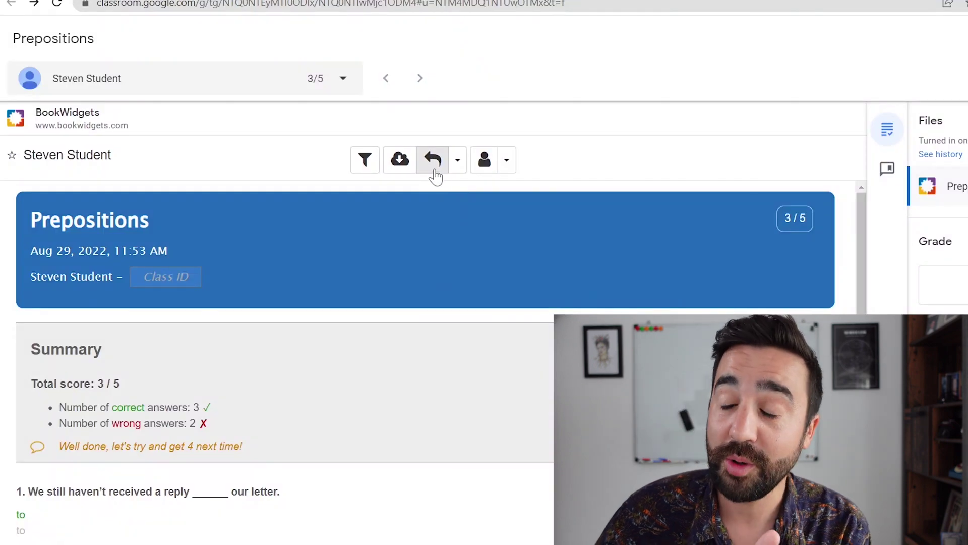
- Return the graded Prepositions work and open it in the student's view
click(432, 167)
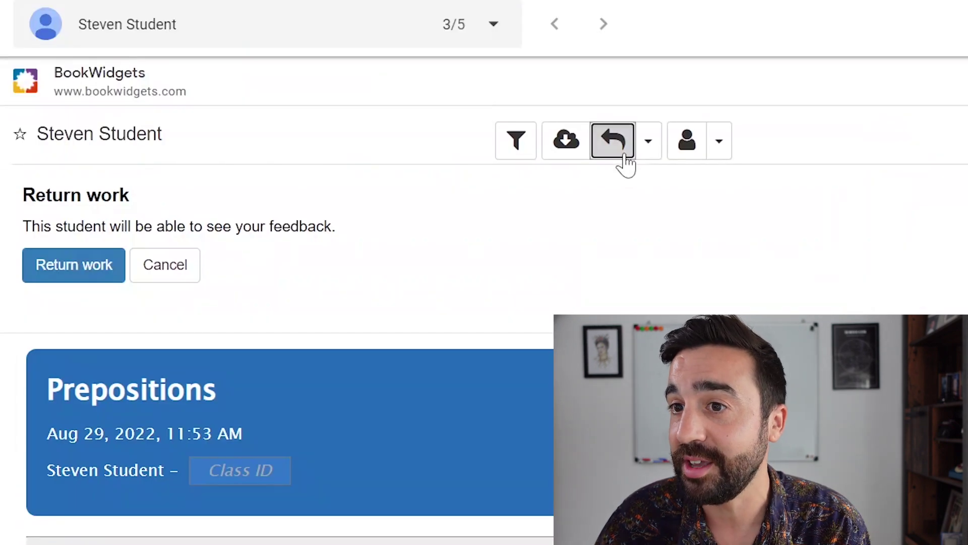
click(88, 266)
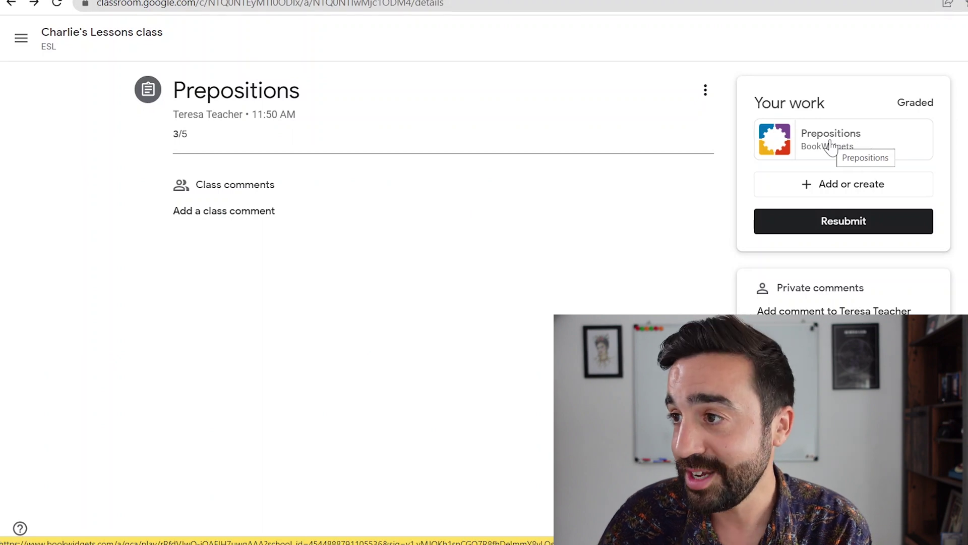
click(831, 145)
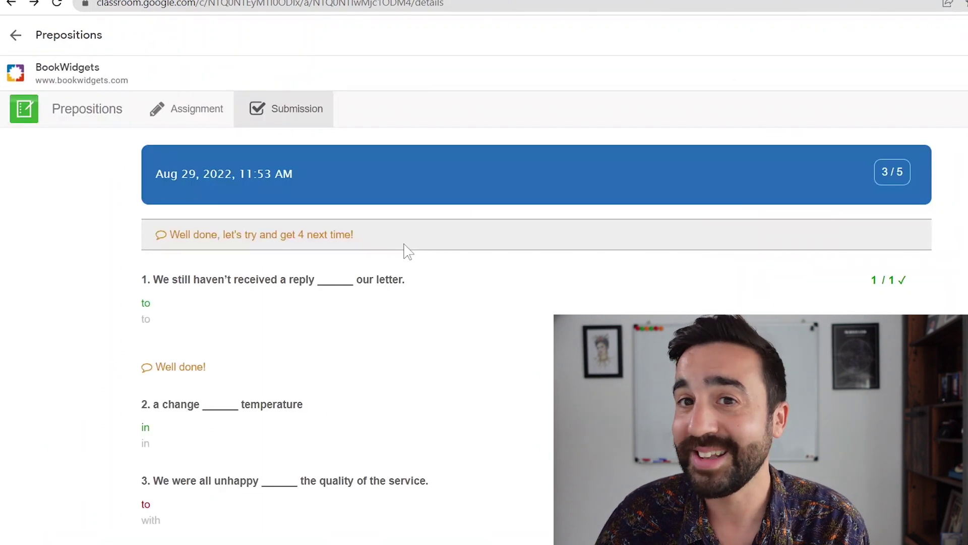